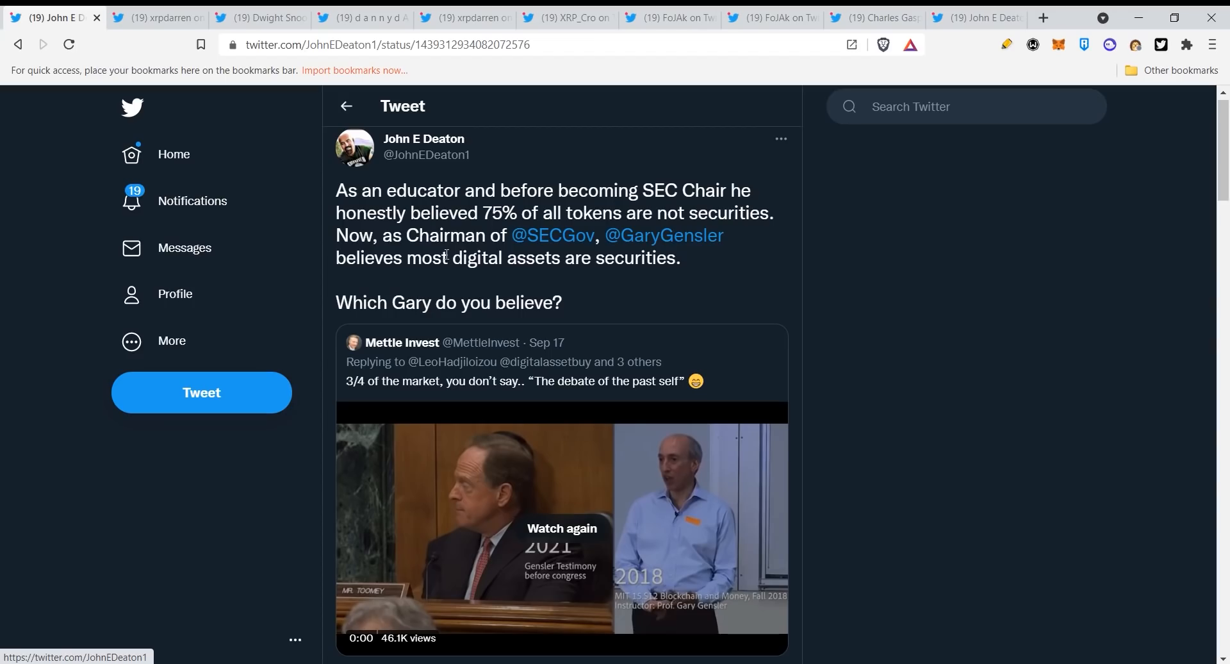
pyautogui.scroll(-2, 451, 242)
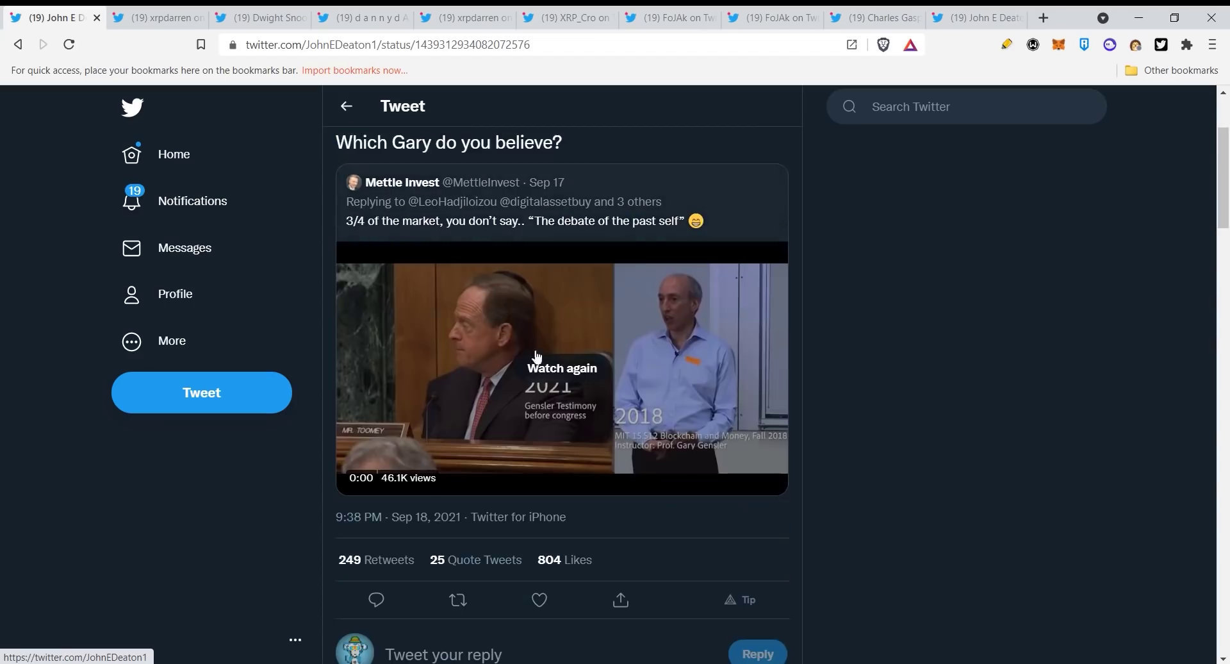
# Step: Replay the quoted testimony video from the start and raise the playback volume twice
pyautogui.click(563, 374)
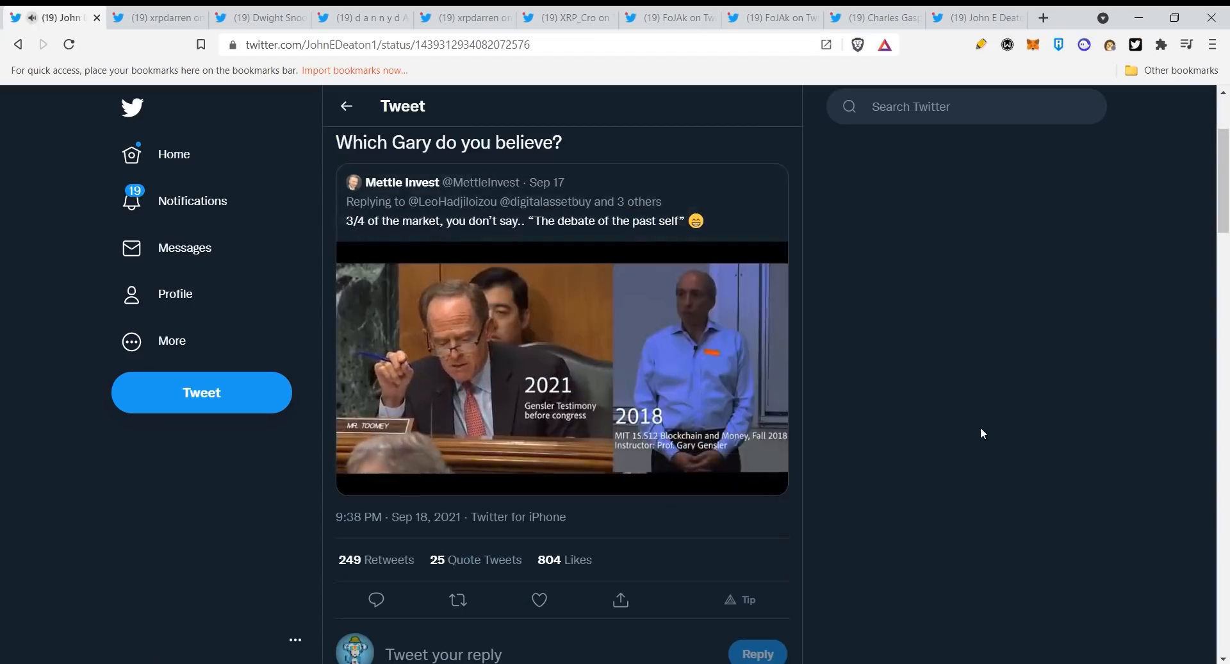
pyautogui.press('XF86AudioLowerVolume')
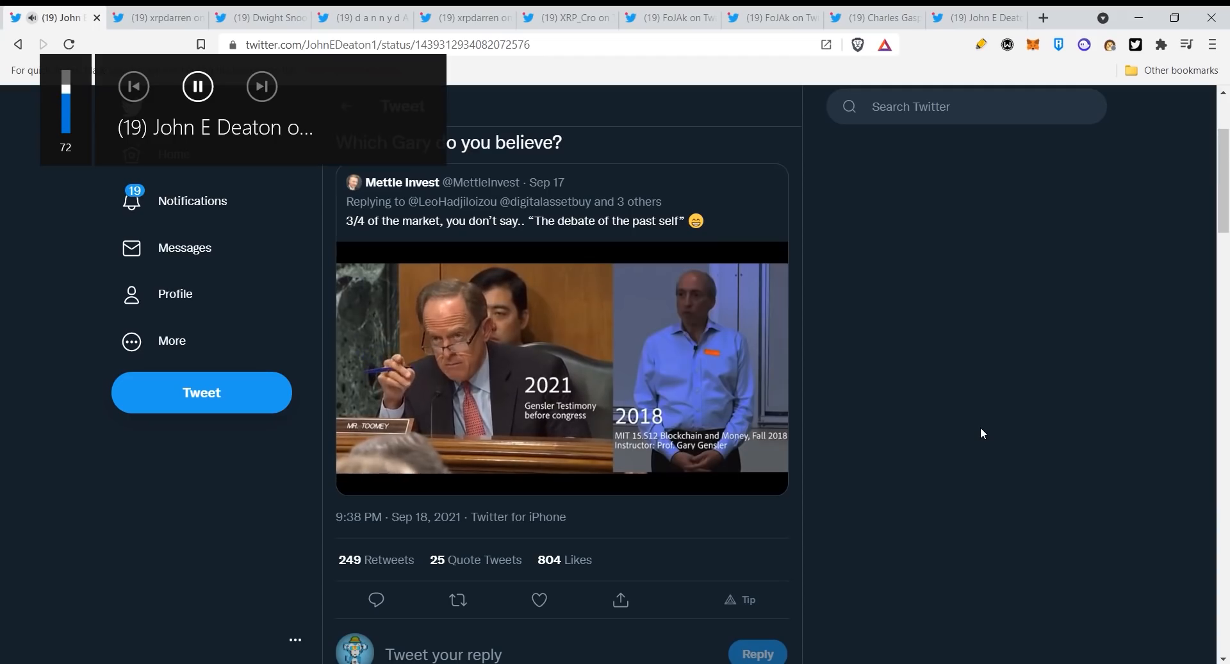
pyautogui.press('XF86AudioRaiseVolume')
pyautogui.press('XF86AudioRaiseVolume')
pyautogui.press('XF86AudioRaiseVolume')
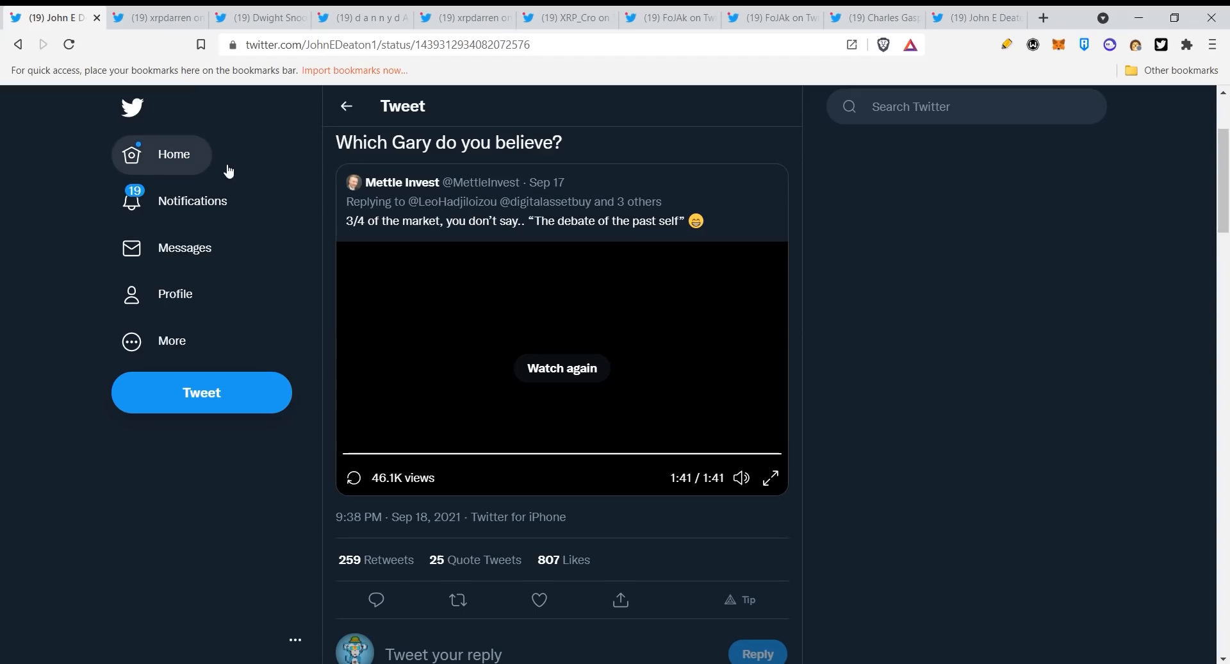
# Step: View both highlighted Gary Gensler book-page images in the second tab, then move to the third tab's thread
pyautogui.click(142, 17)
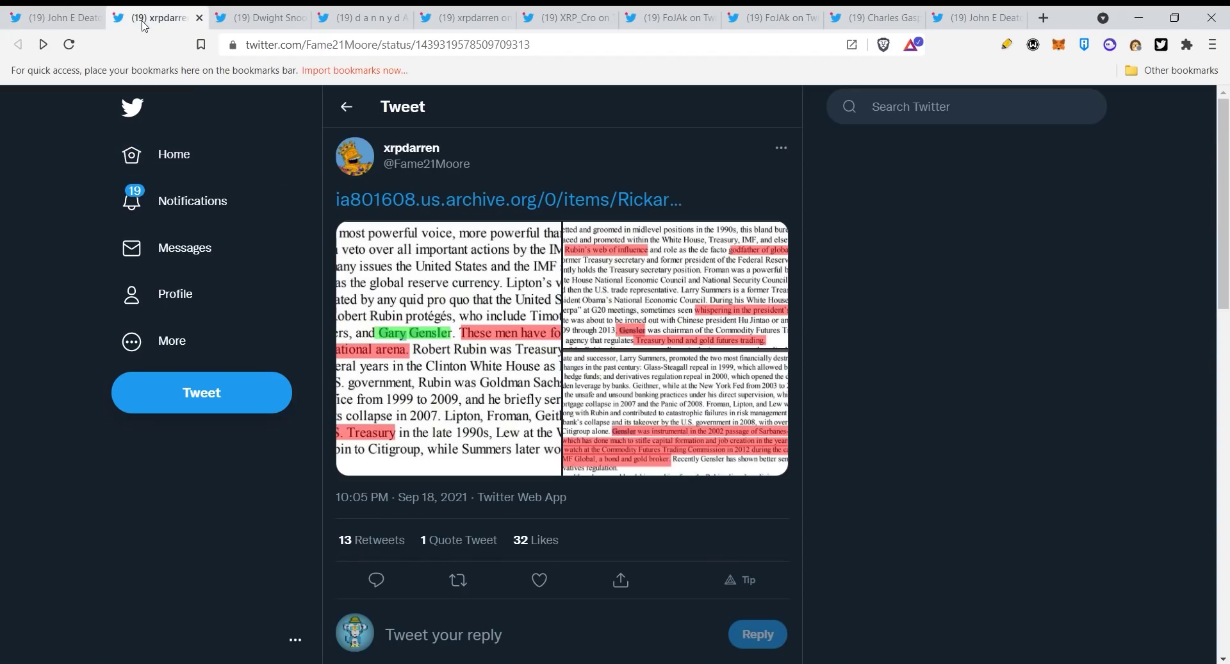
pyautogui.click(471, 299)
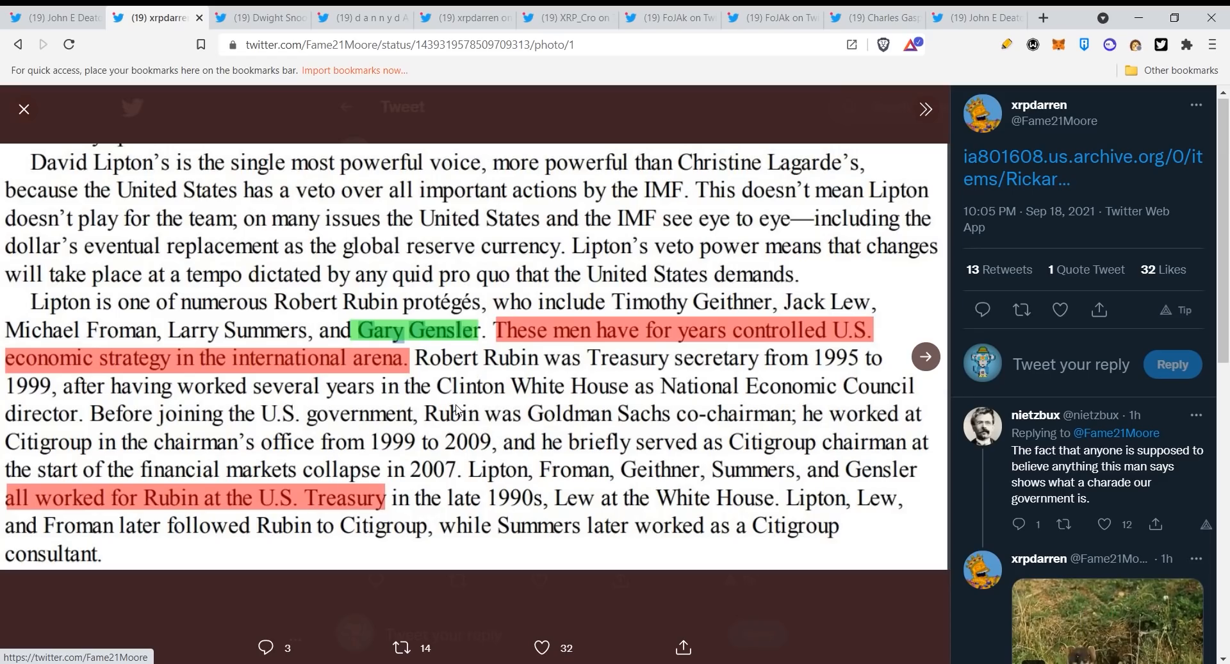
pyautogui.click(925, 357)
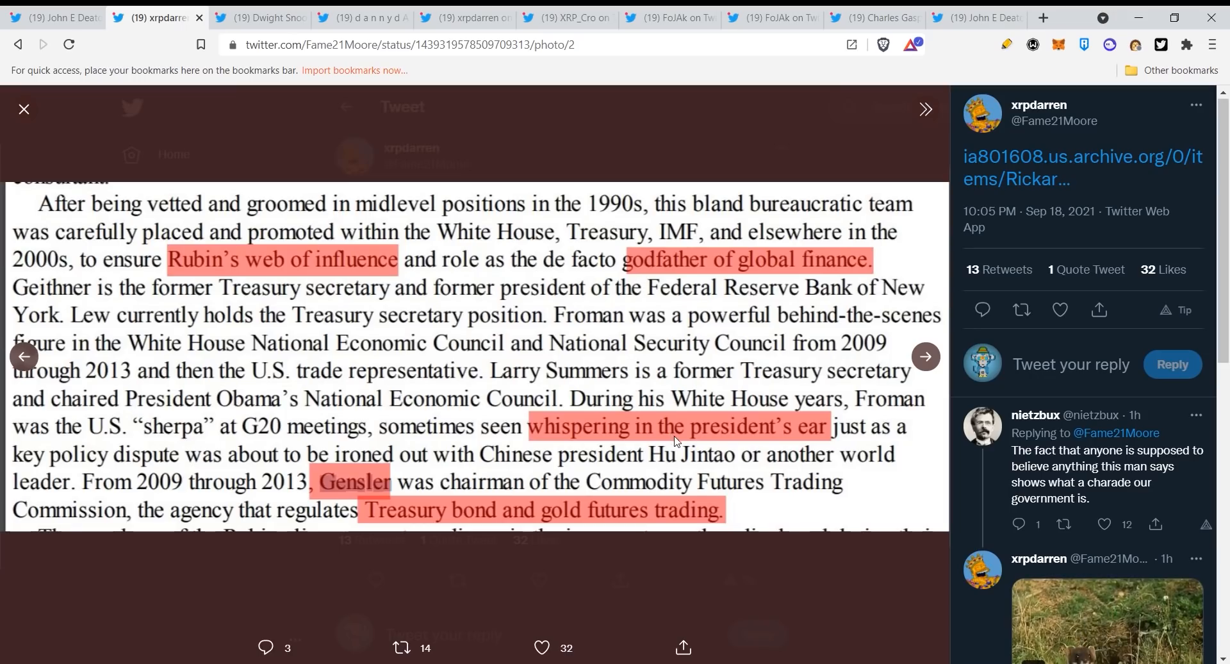
pyautogui.click(260, 17)
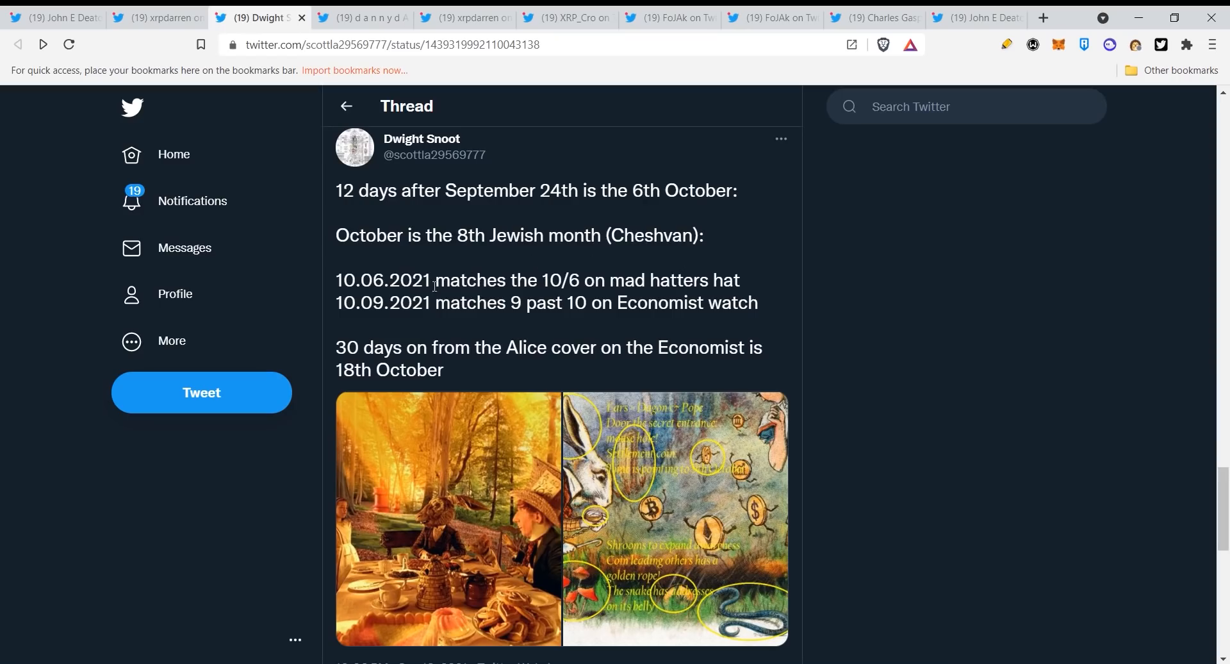
pyautogui.scroll(-1, 659, 394)
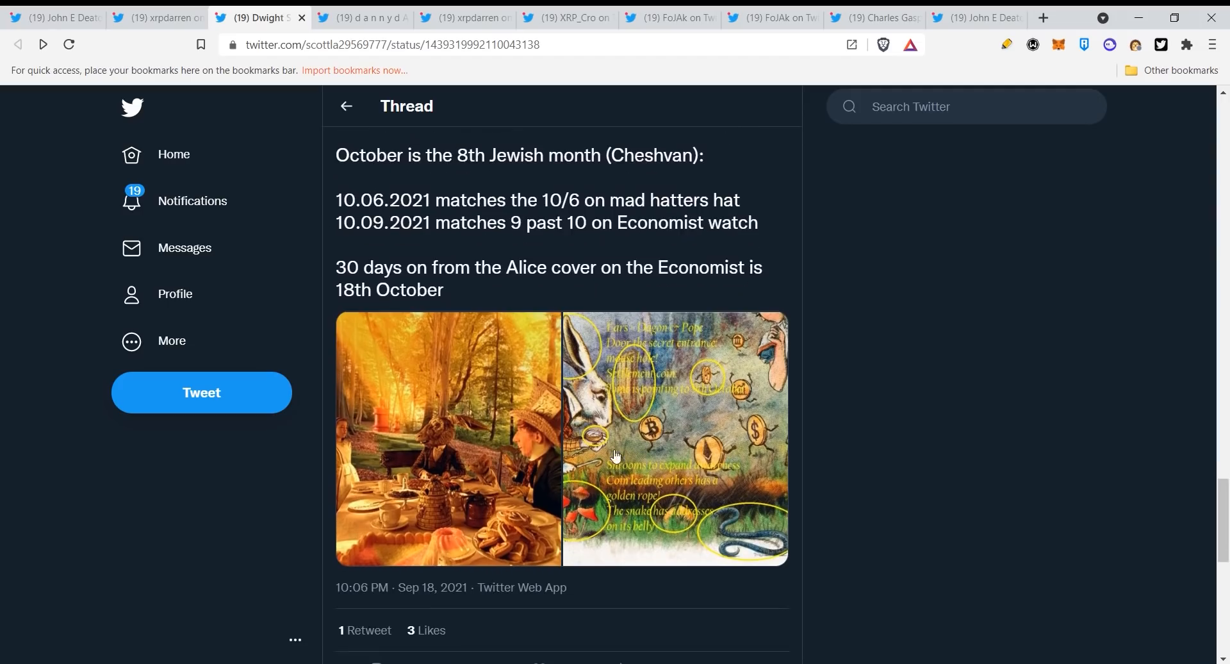
# Step: View the Alice illustration full size, then return to the thread to read the snake reply
pyautogui.click(694, 403)
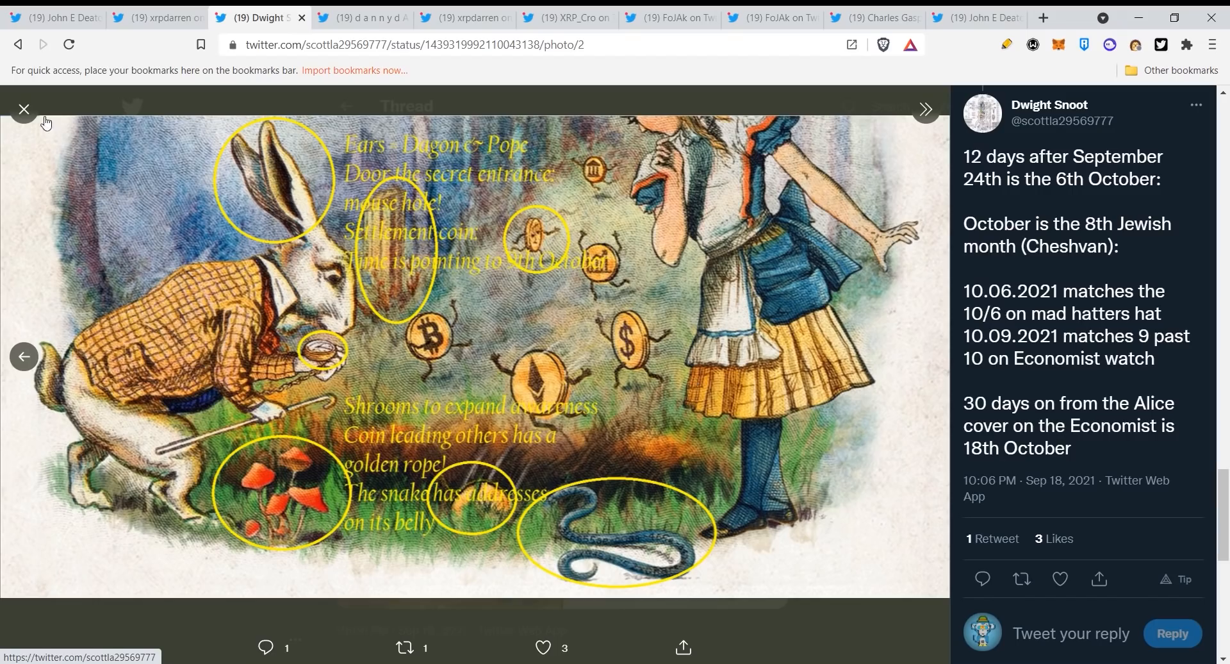
pyautogui.click(24, 109)
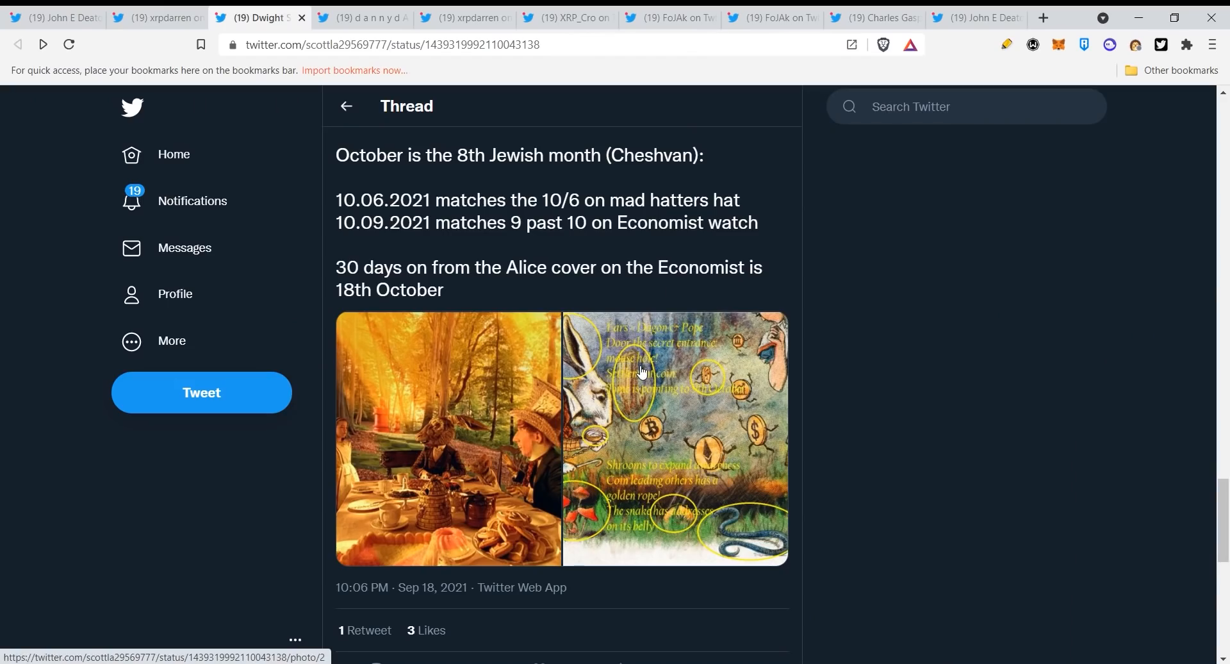
pyautogui.scroll(-3, 642, 370)
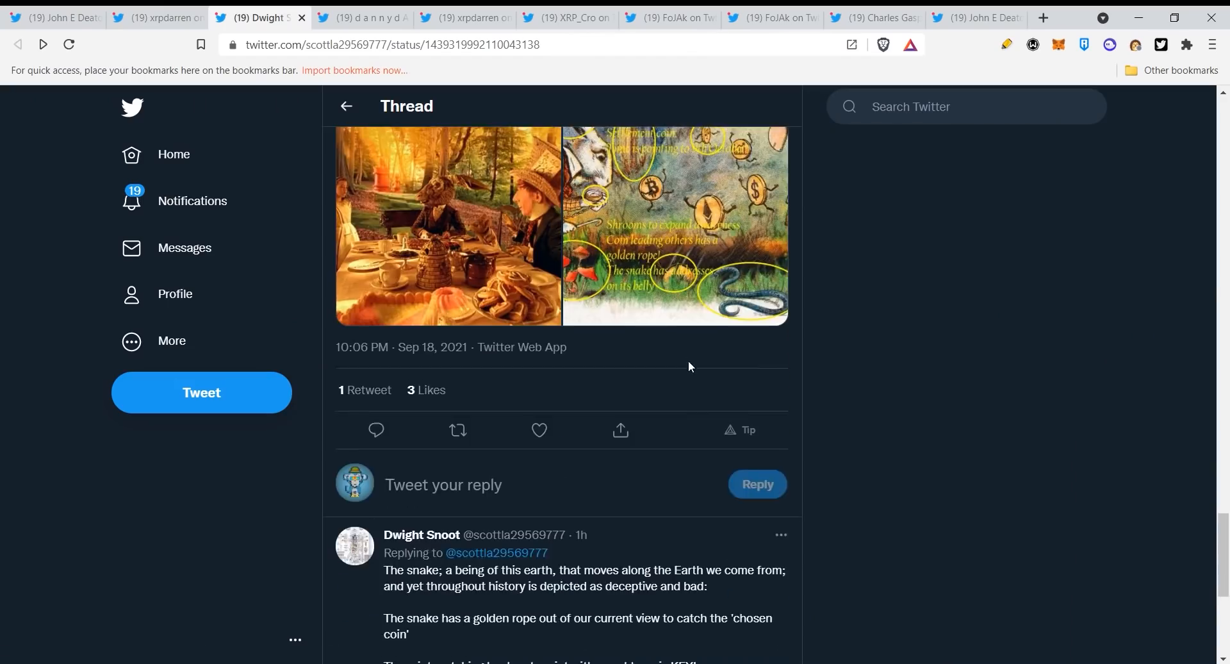
pyautogui.scroll(-2, 688, 361)
pyautogui.scroll(-2, 728, 362)
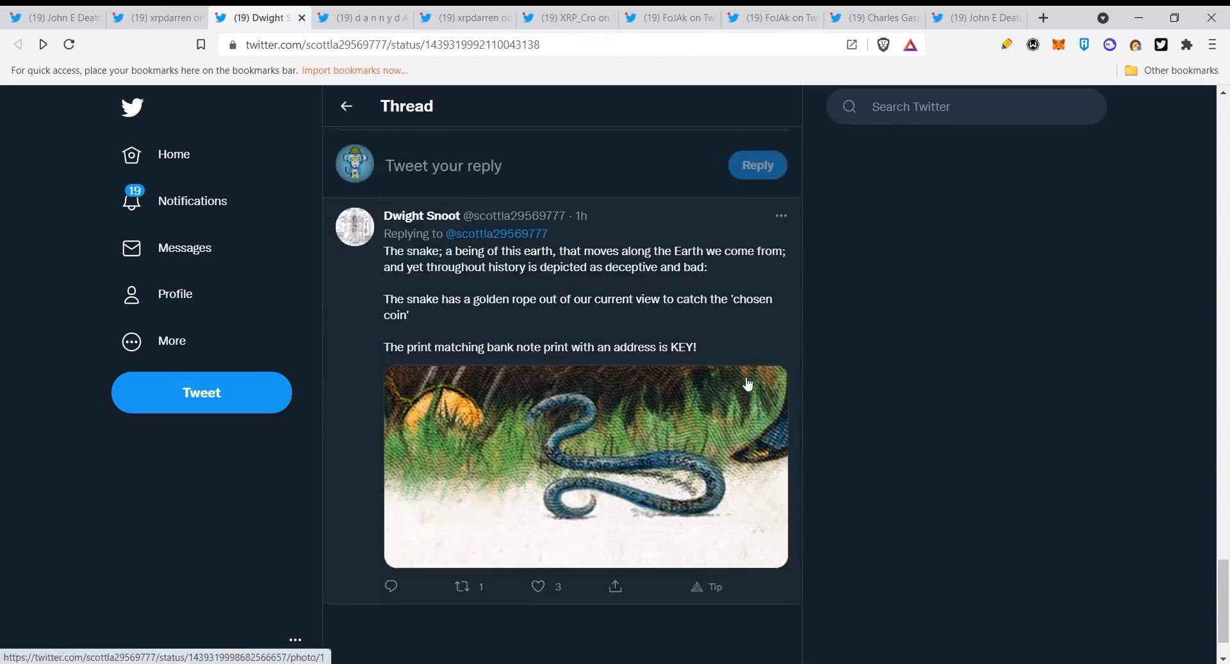
pyautogui.scroll(-1, 750, 390)
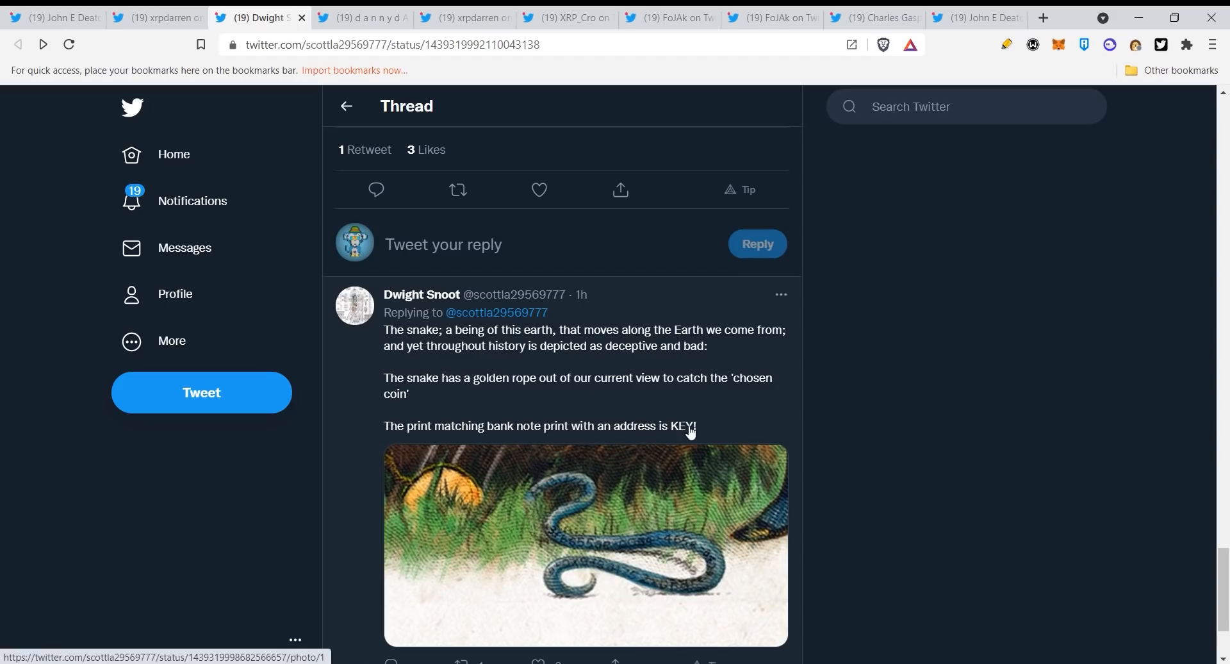
pyautogui.scroll(8, 663, 529)
# Step: Flip through the Harvest Moon tweet's screenshot collage in the viewer, then move to the weasel tweet tab
pyautogui.hotkey('ctrl', 'Tab')
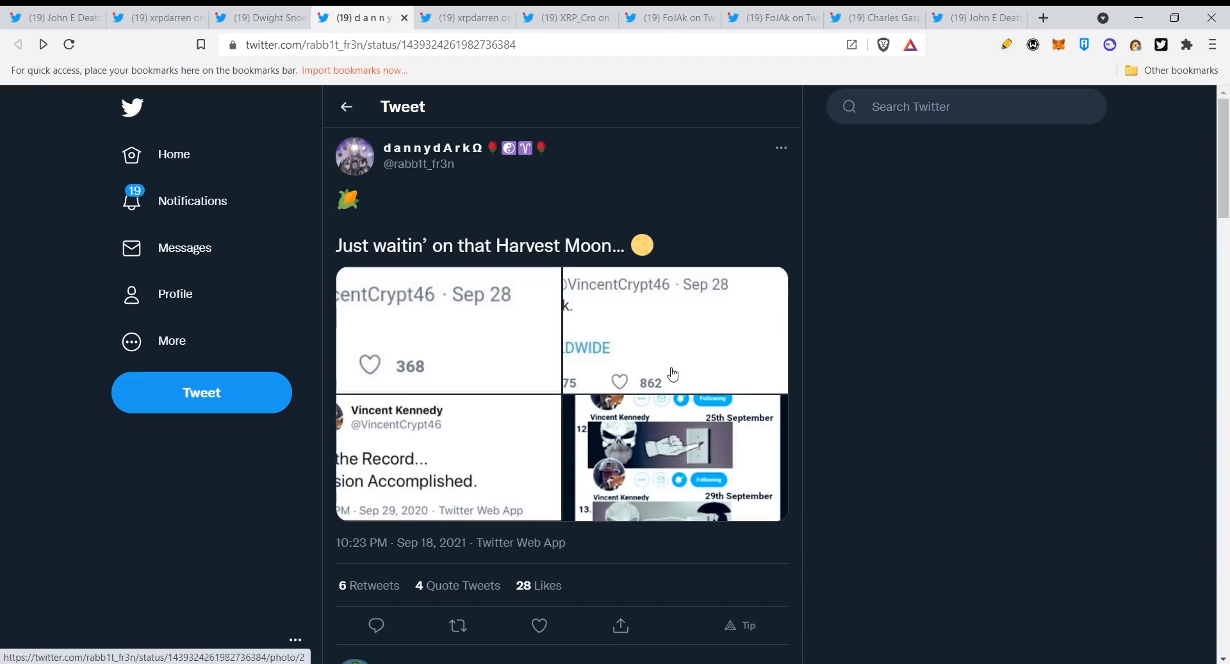
pyautogui.click(485, 337)
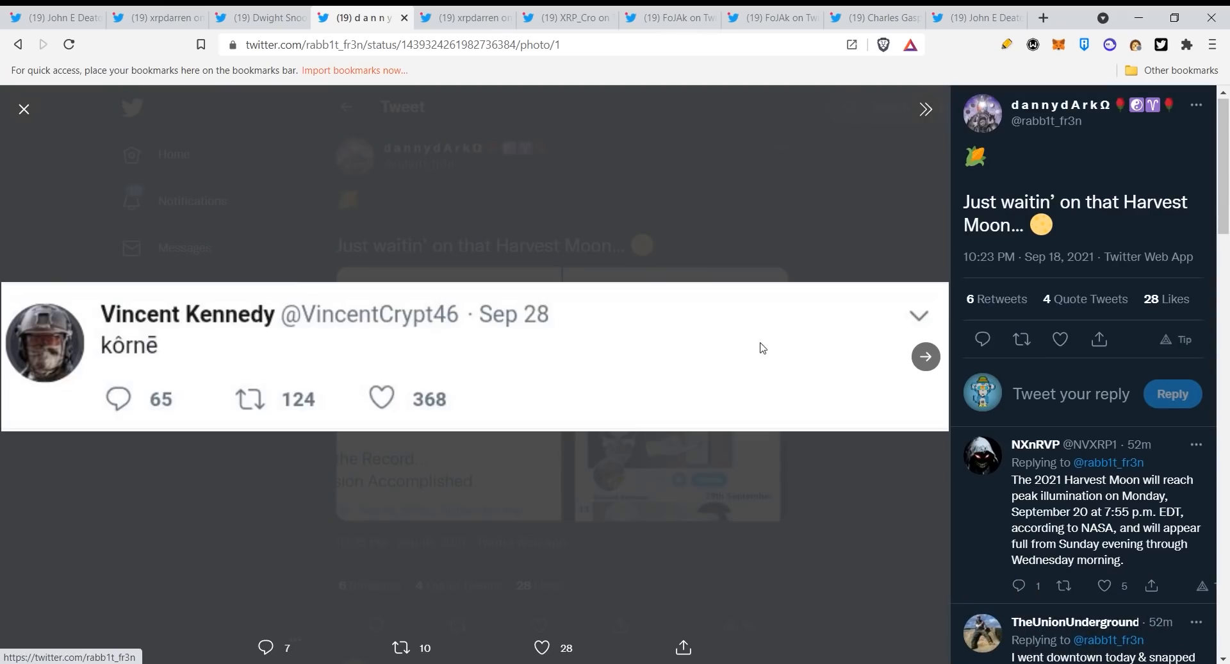
pyautogui.click(925, 357)
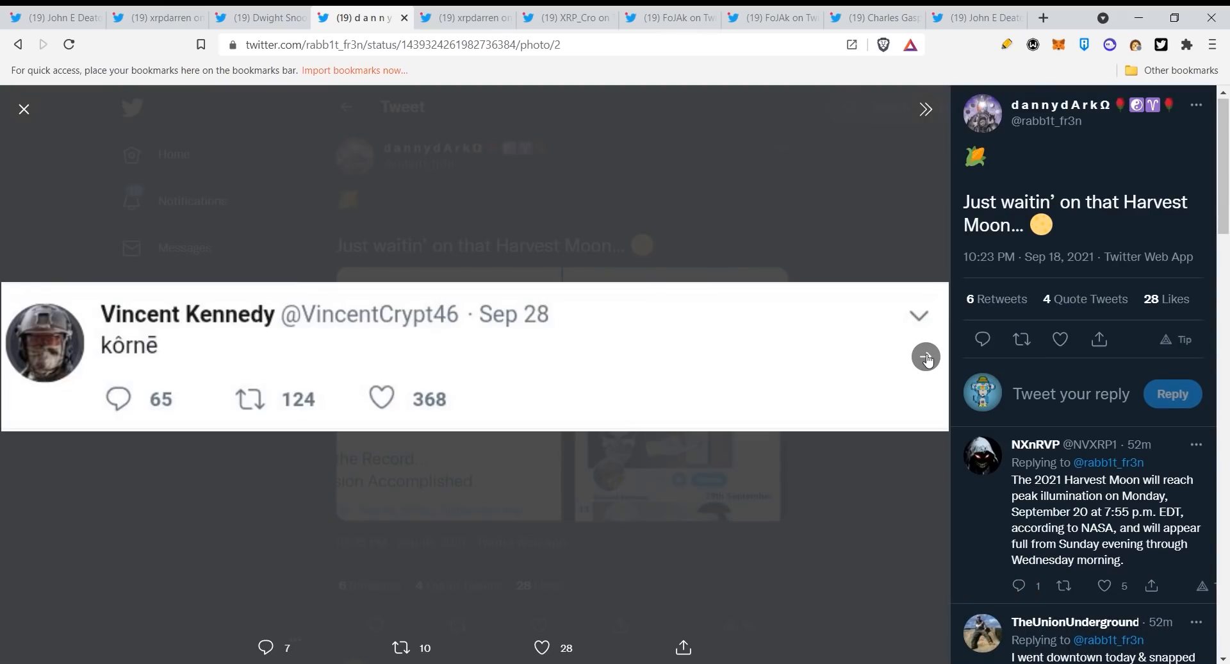
pyautogui.click(925, 356)
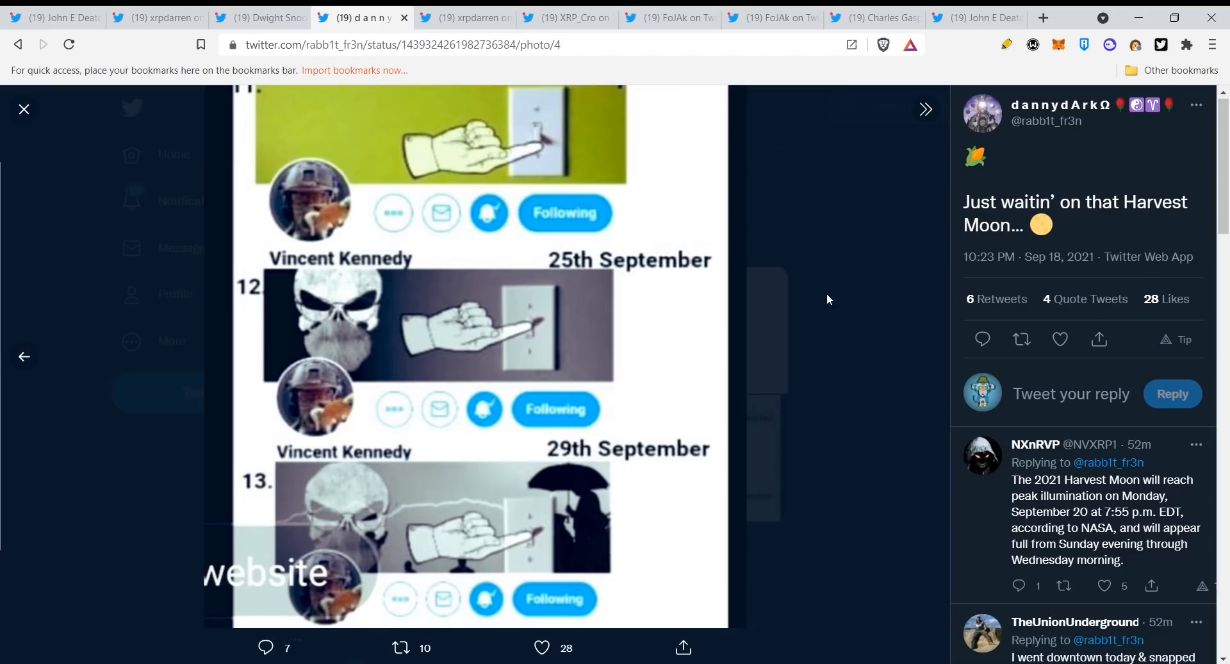
pyautogui.scroll(-1, 1048, 510)
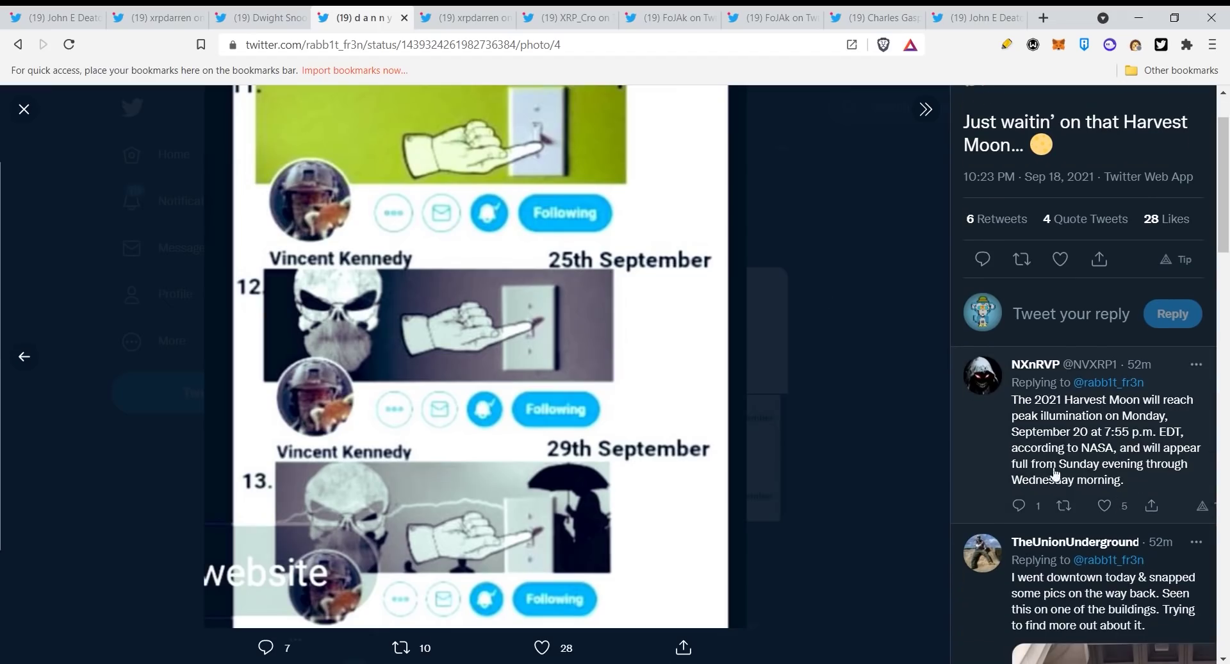
pyautogui.click(808, 285)
pyautogui.click(469, 17)
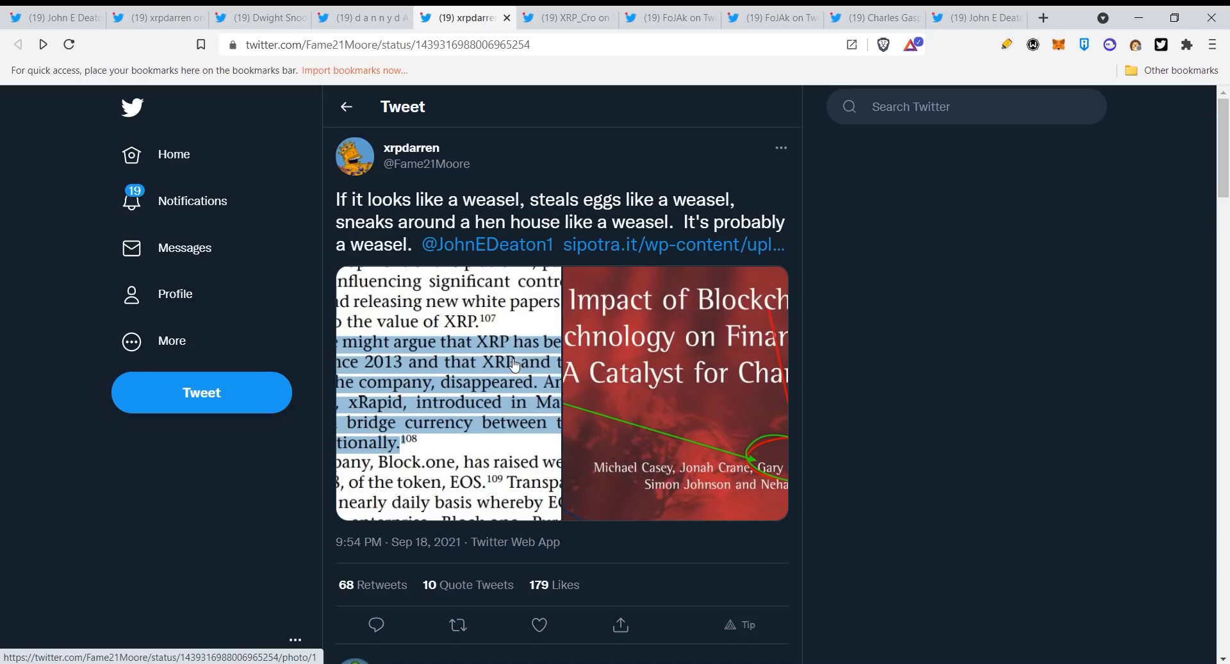
# Step: View the highlighted XRP book excerpt image from the weasel tweet at full size
pyautogui.click(485, 341)
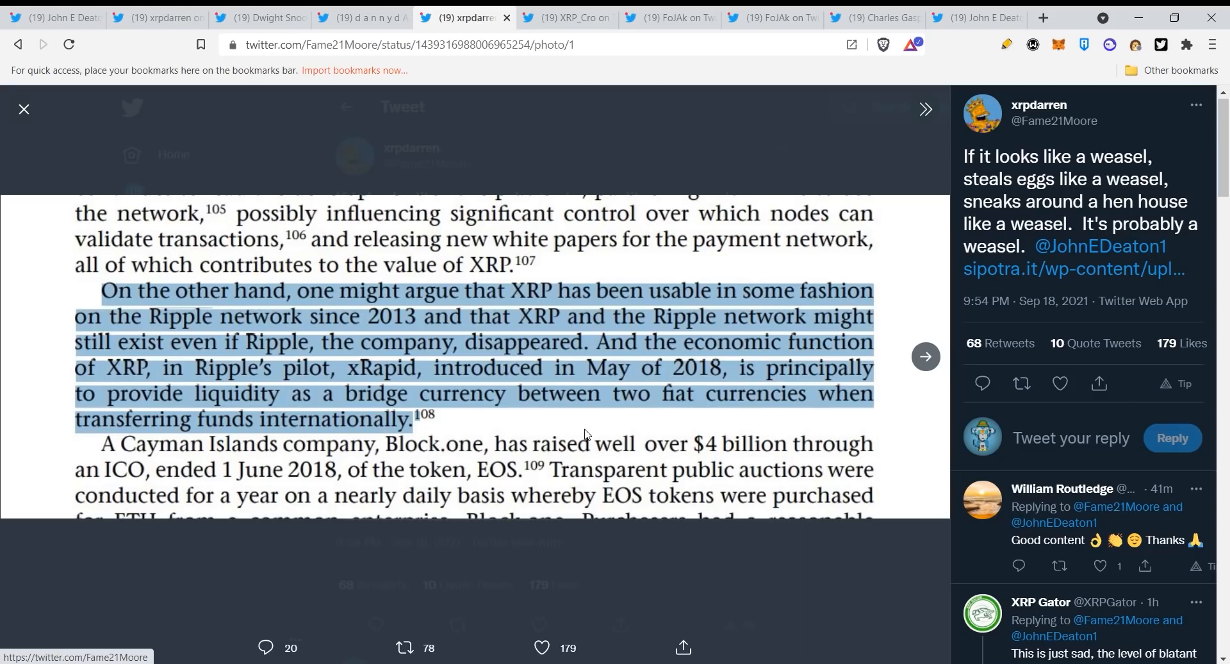
# Step: Advance to the blockchain paper cover image, then move to the FoJAk thread with the ceiling-collapse image
pyautogui.click(928, 361)
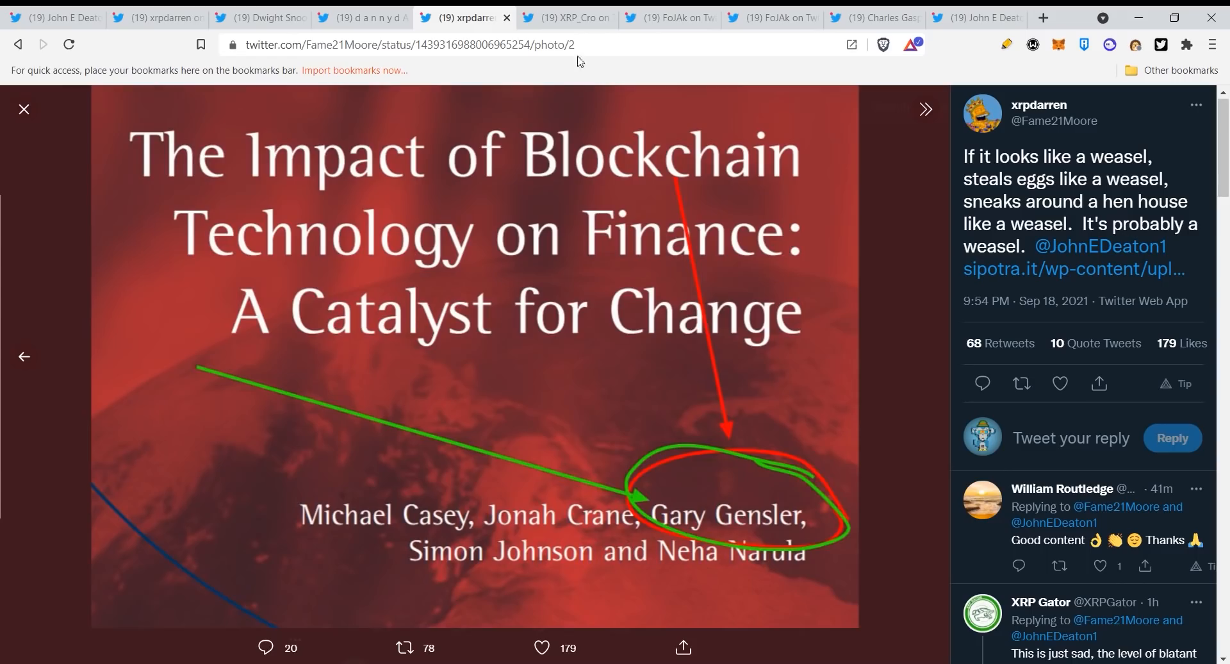
pyautogui.click(567, 18)
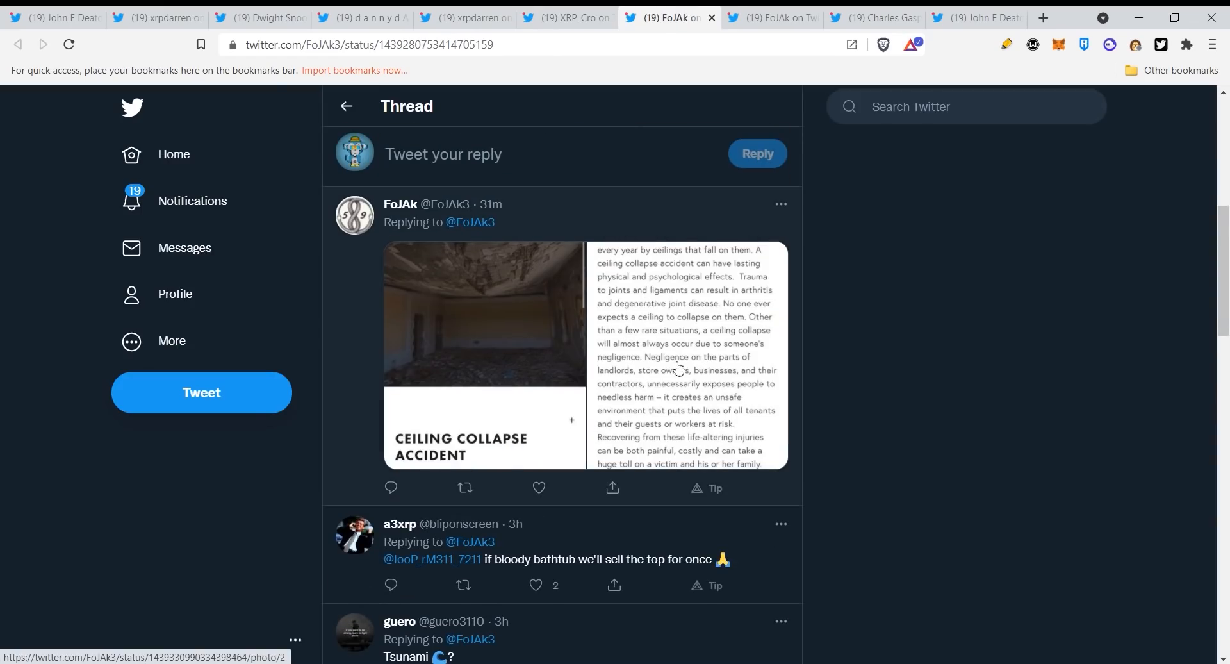
pyautogui.scroll(5, 747, 370)
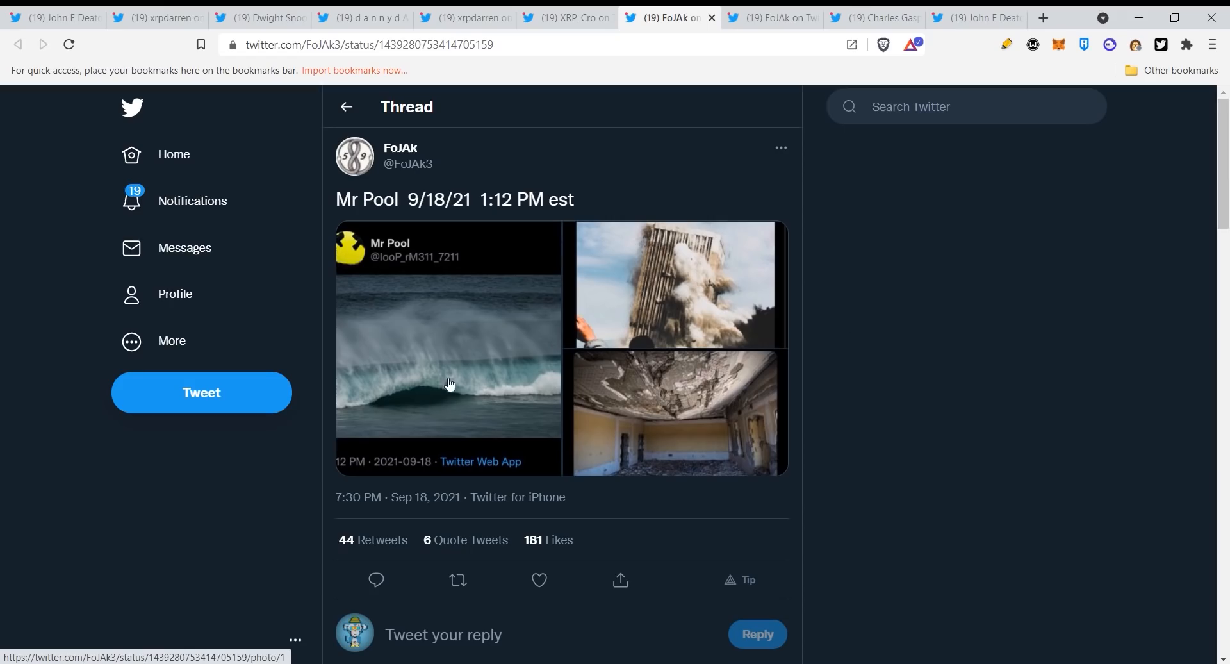
# Step: Move through the next FoJAk thread tab to the Charles Gasparino tweet on Ripple and the SEC case
pyautogui.click(777, 18)
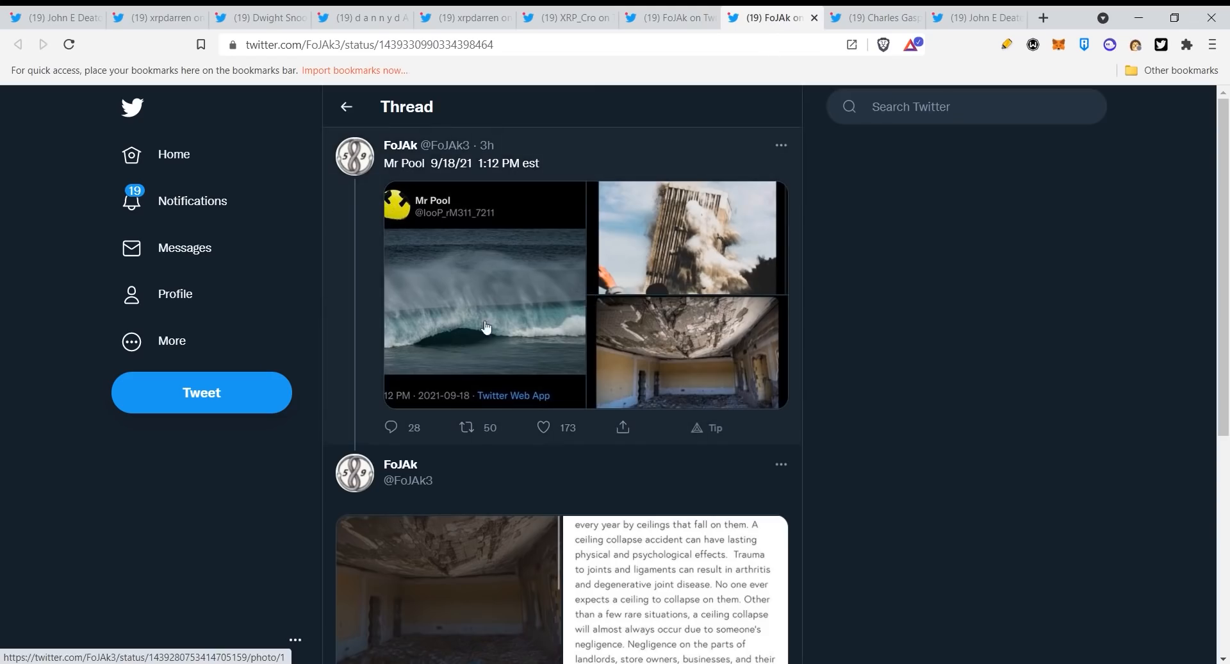
pyautogui.click(874, 17)
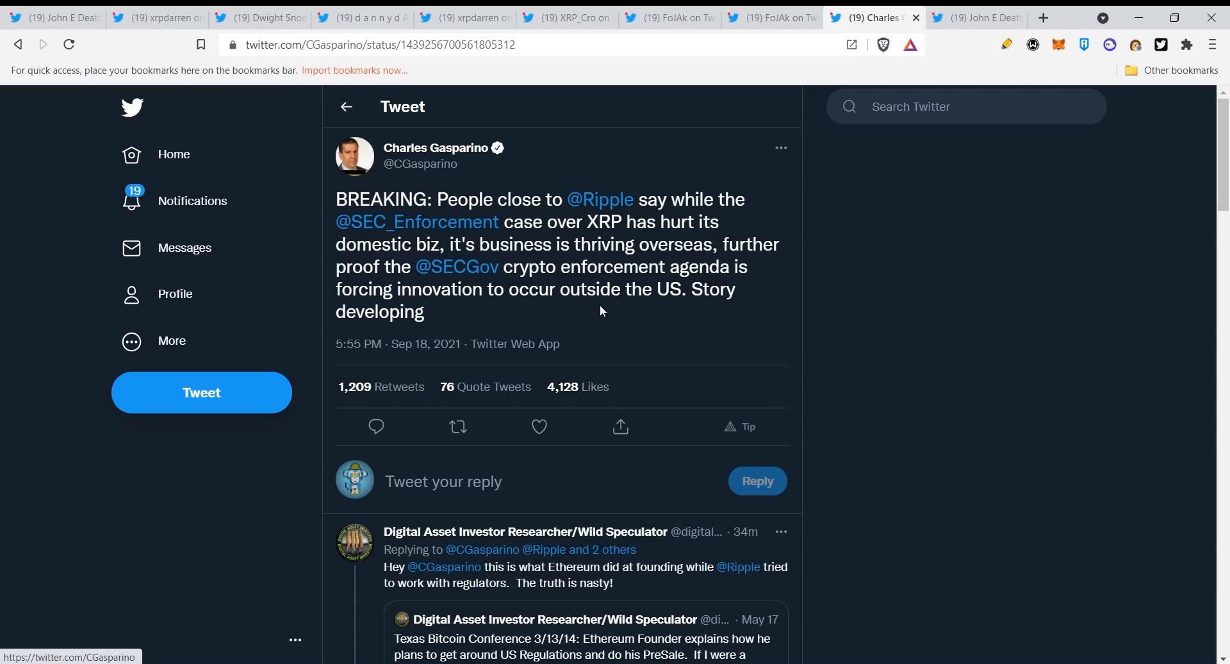
pyautogui.scroll(-2, 679, 304)
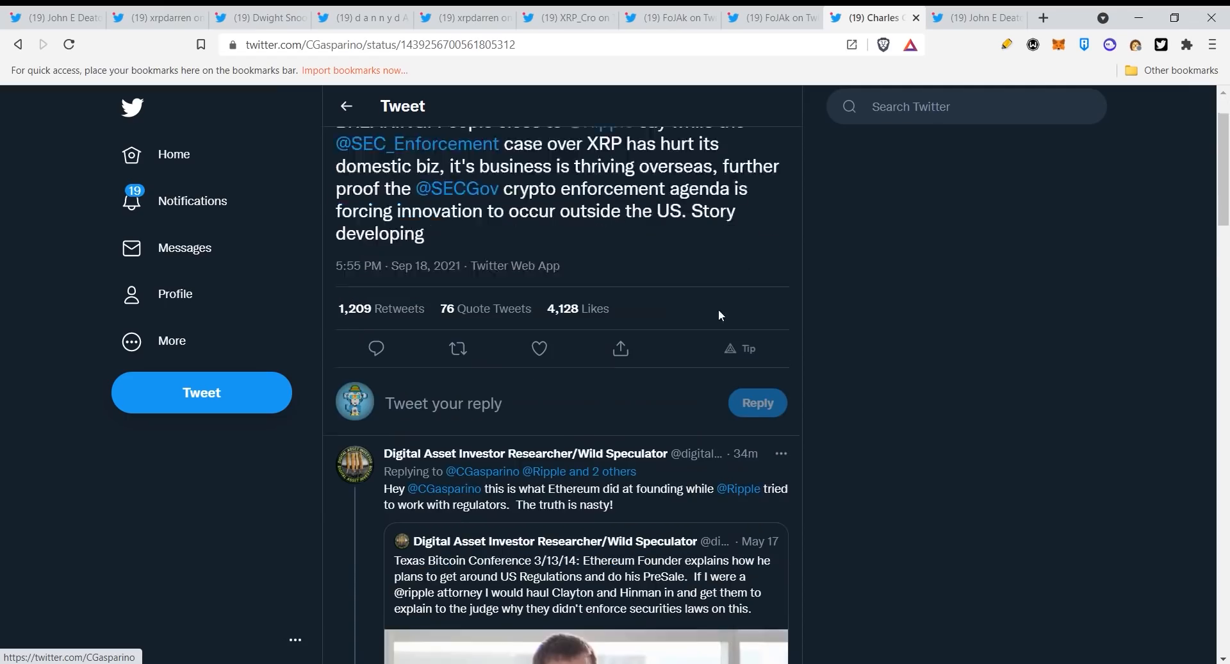
pyautogui.scroll(-2, 887, 350)
pyautogui.scroll(2, 763, 360)
pyautogui.scroll(2, 654, 355)
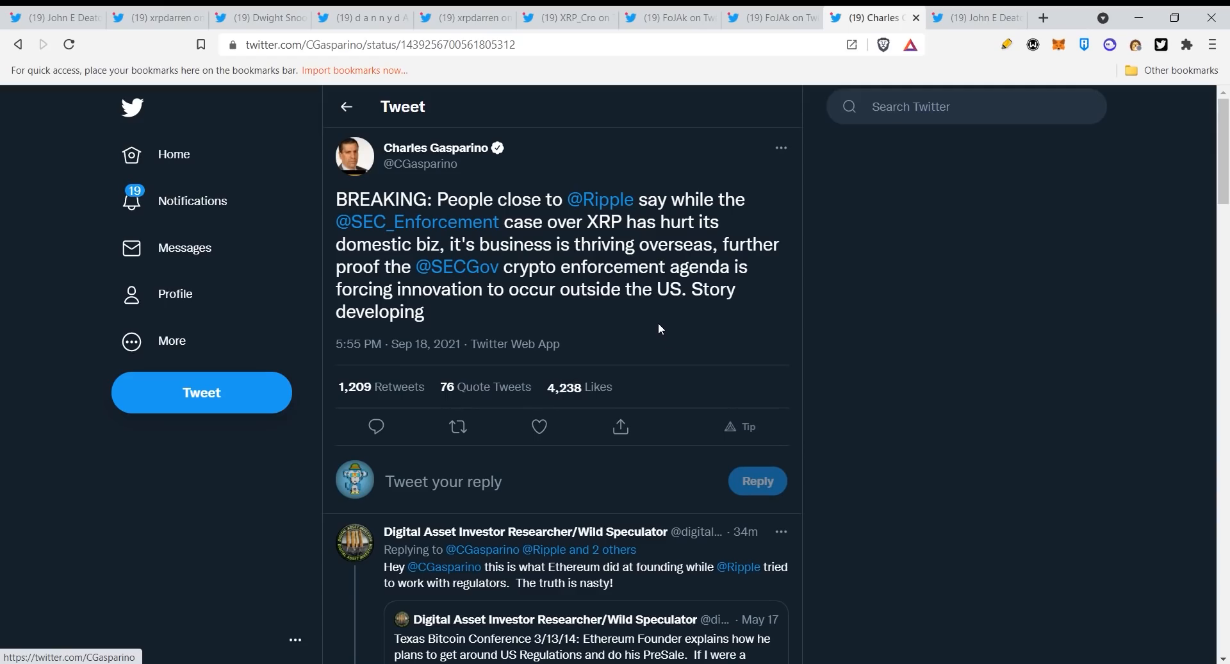
pyautogui.scroll(-3, 659, 322)
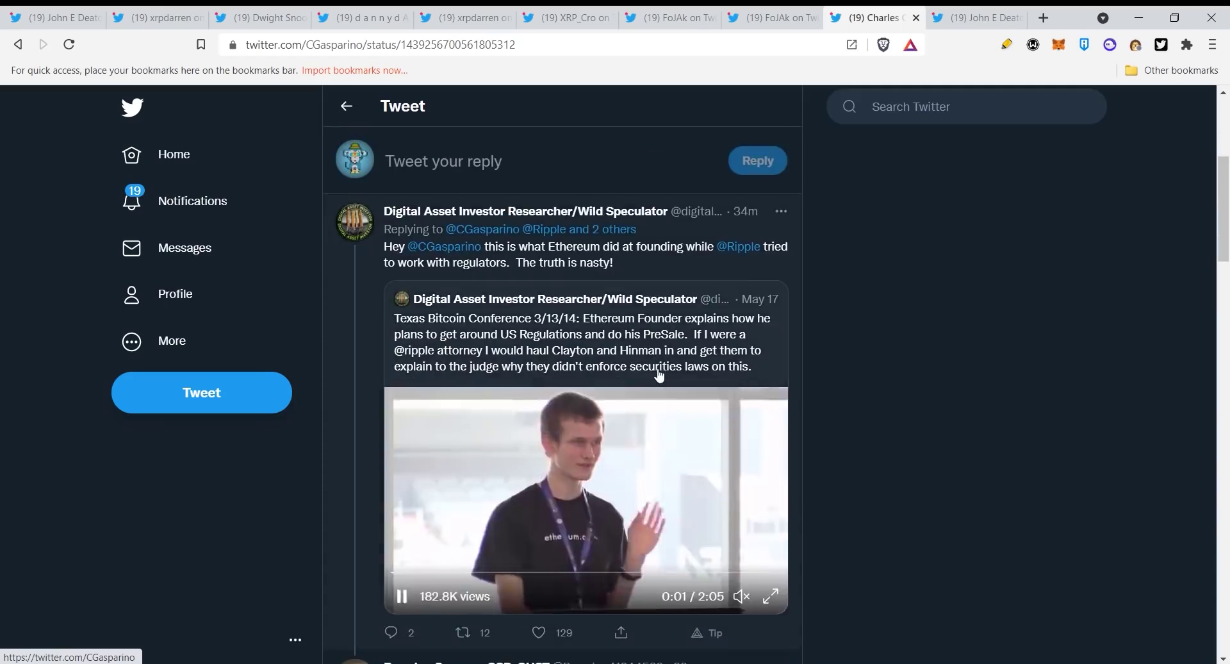
# Step: Pause the auto-playing Texas Bitcoin Conference clip, then unmute and play it with sound
pyautogui.click(402, 595)
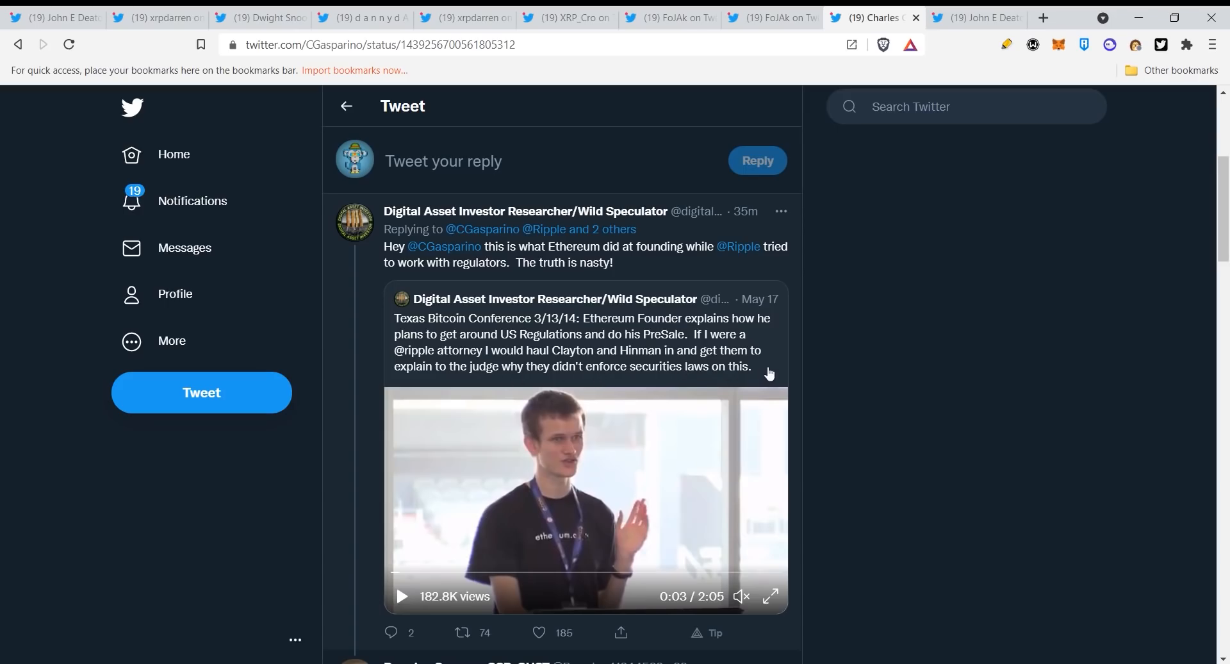
pyautogui.scroll(-2, 893, 374)
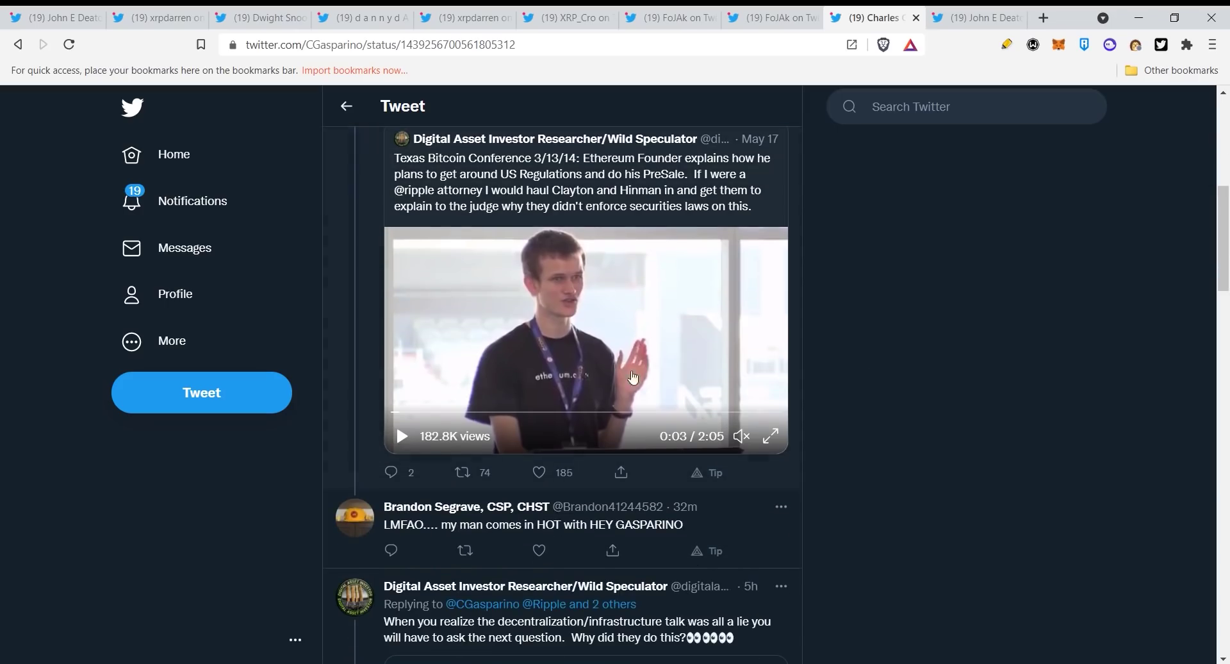
pyautogui.click(740, 439)
pyautogui.click(402, 436)
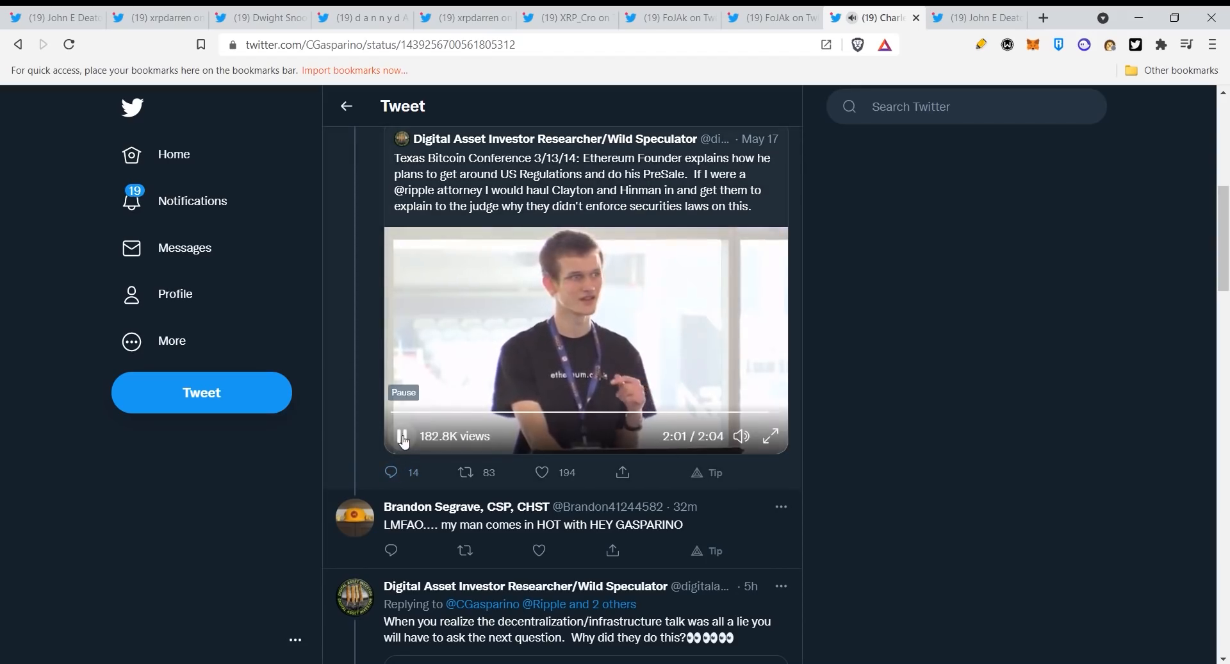
# Step: Pause the conference clip near its end at about 2:01
pyautogui.click(404, 436)
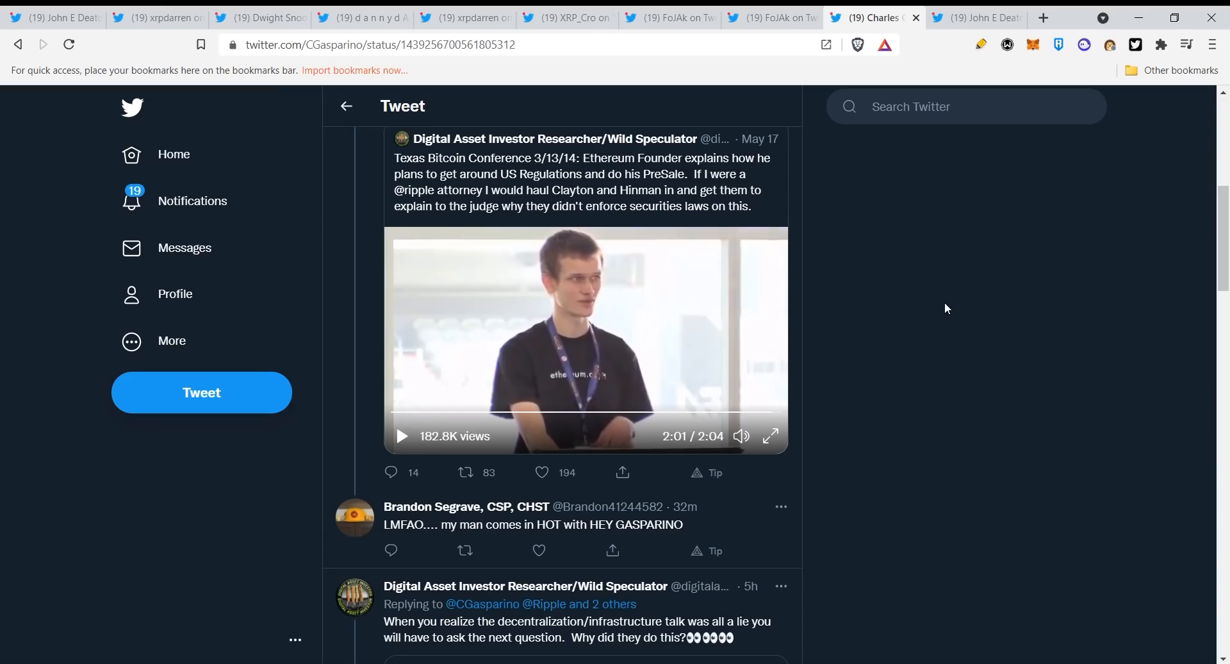
pyautogui.scroll(-1, 944, 301)
pyautogui.scroll(-3, 944, 301)
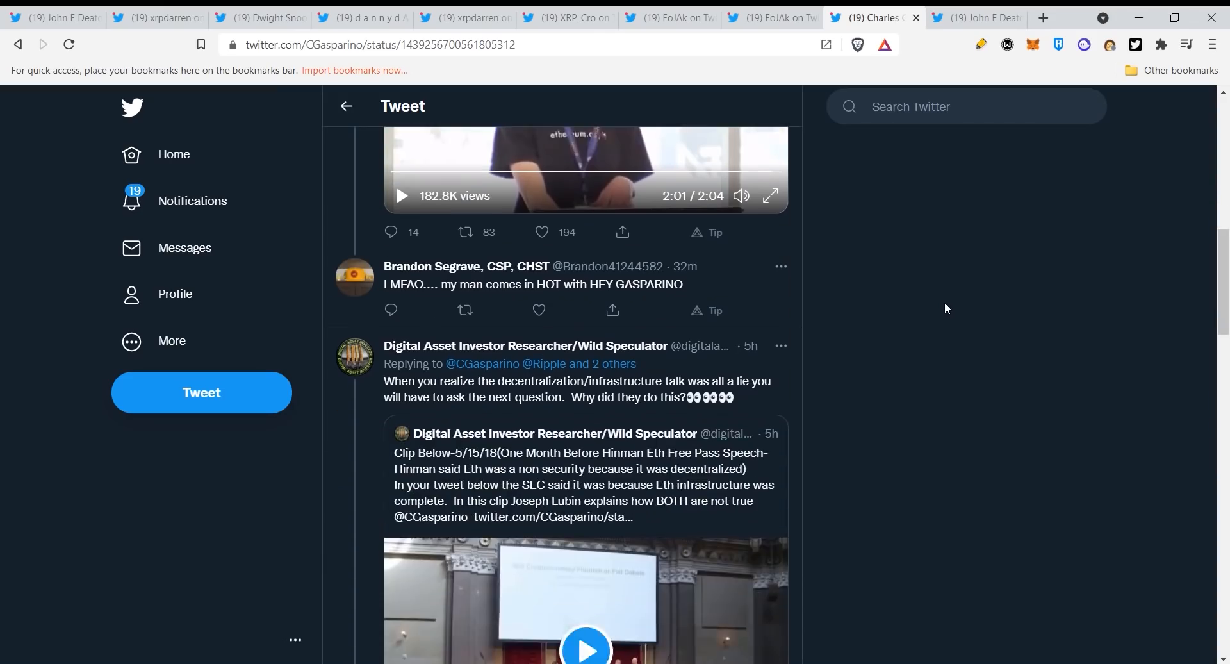
pyautogui.scroll(3, 944, 302)
pyautogui.scroll(2, 944, 302)
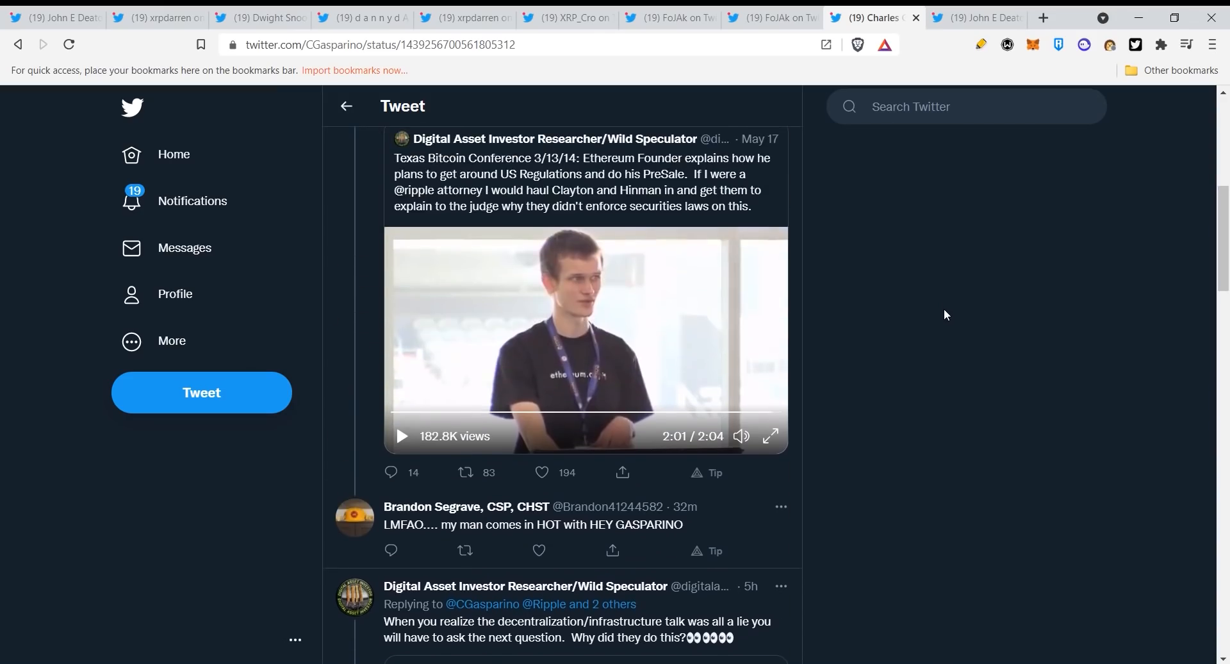
pyautogui.scroll(3, 944, 306)
pyautogui.scroll(3, 942, 305)
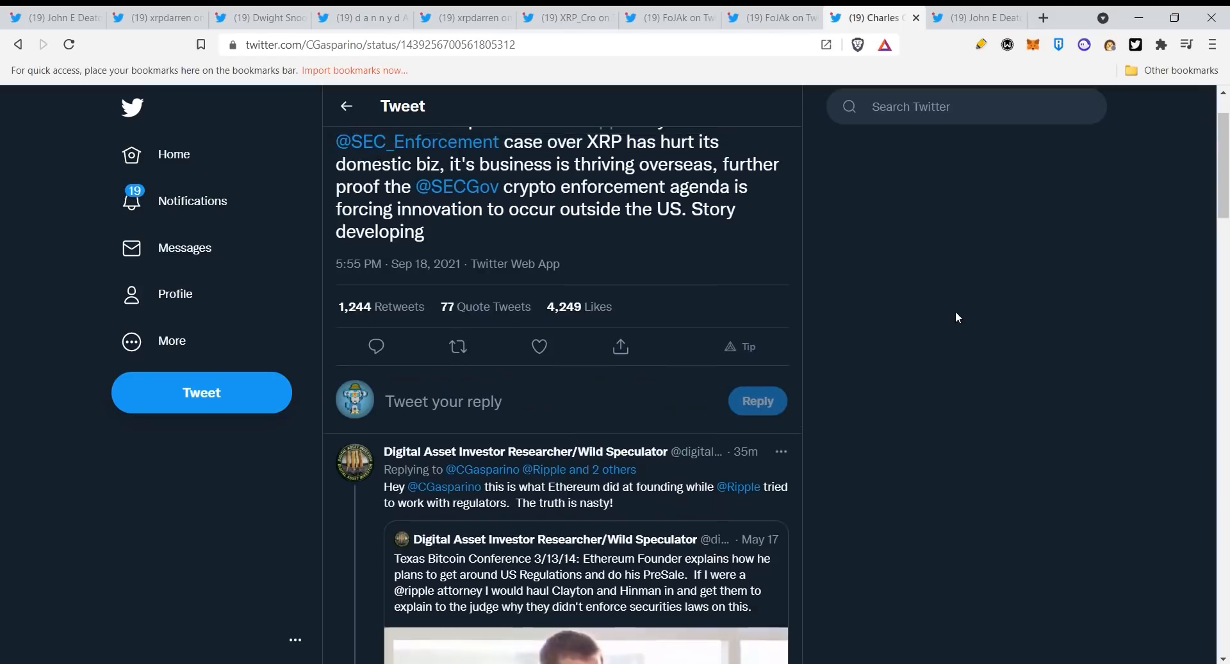
pyautogui.scroll(2, 955, 310)
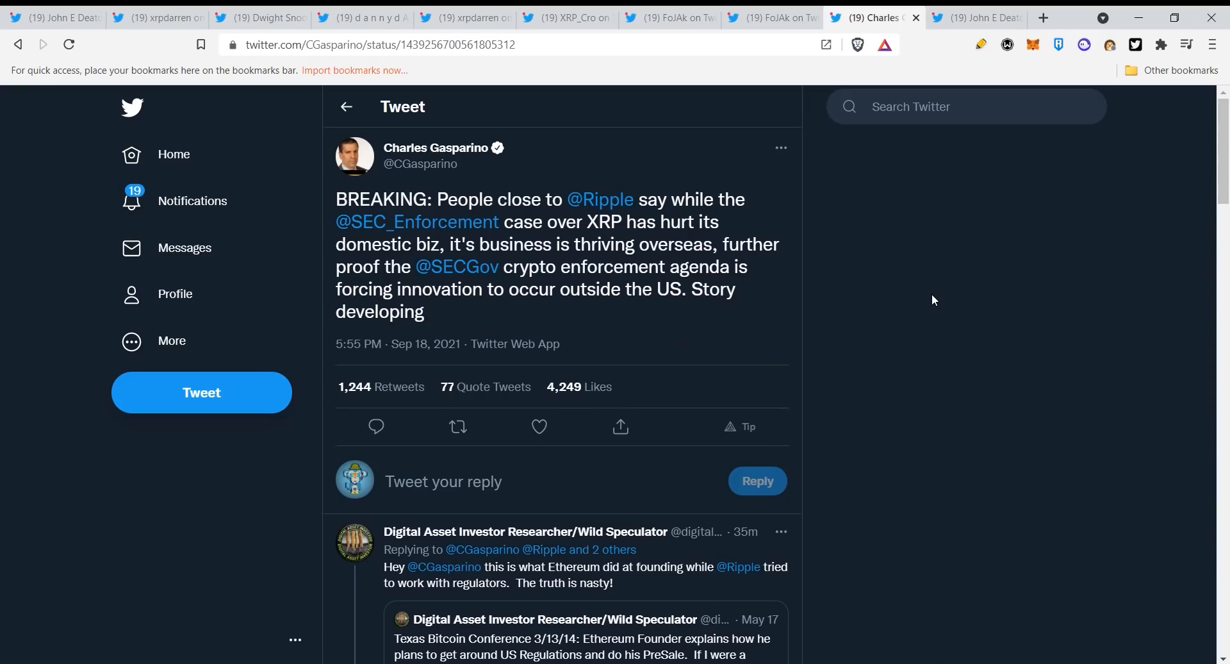
# Step: Switch to John E Deaton's tweet arguing Ethereum was founded outside the U.S
pyautogui.click(972, 17)
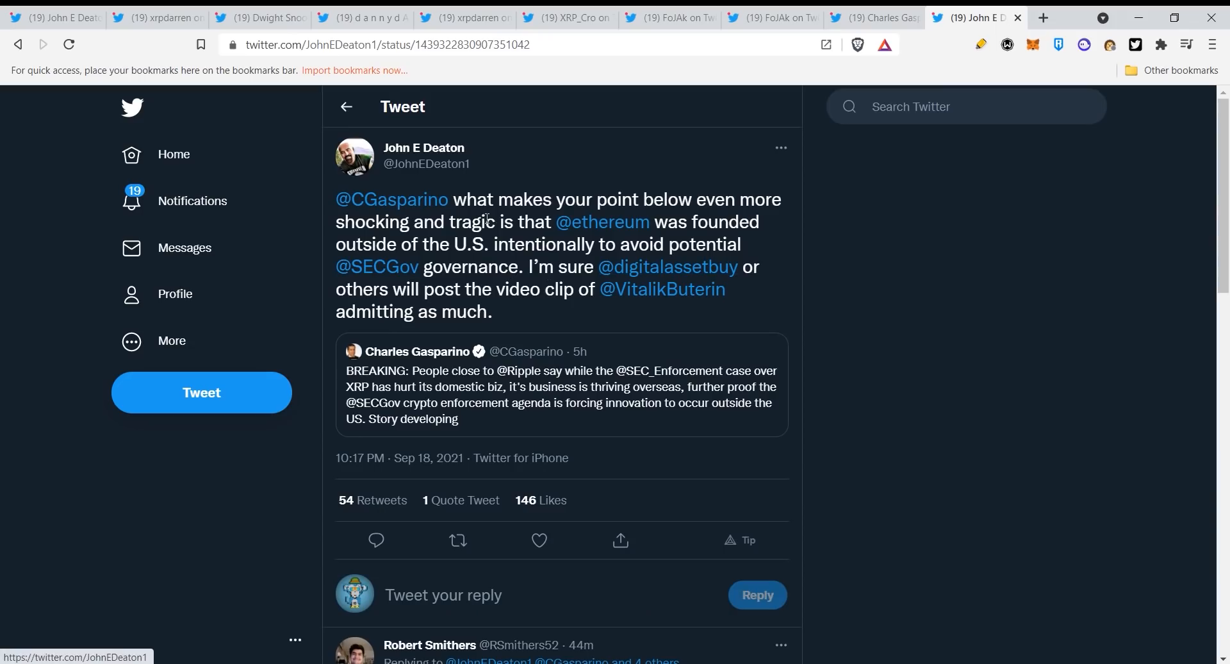